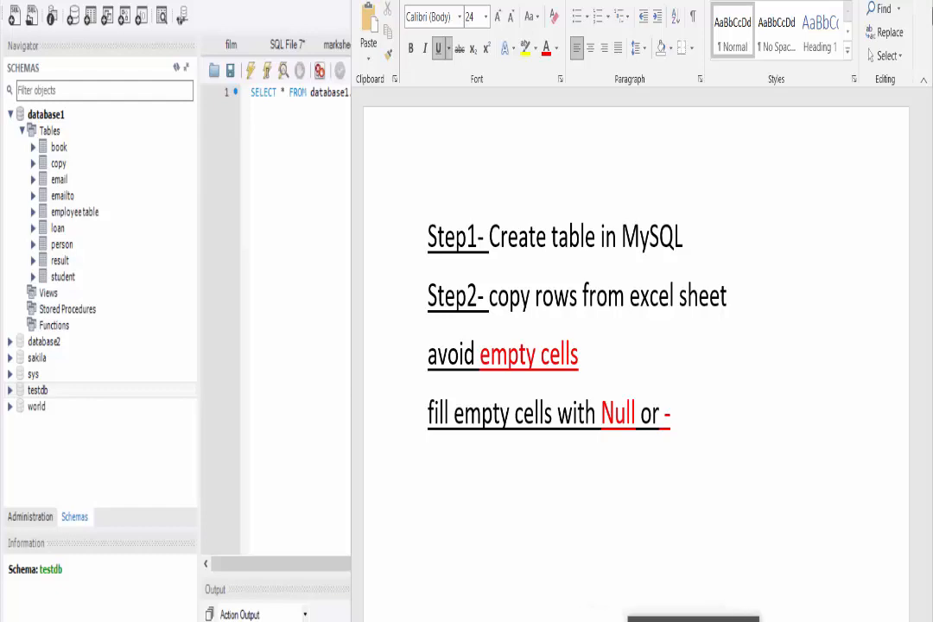
Step: Check the marksheet worksheet in Excel, then start a new table named Marksheet in database1 in MySQL Workbench
left_click(695, 619)
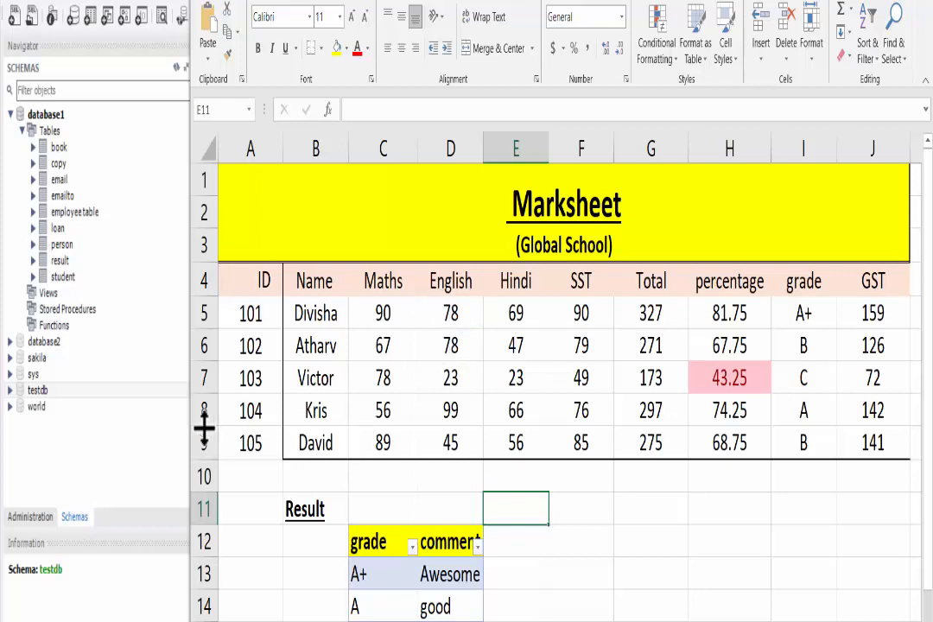
left_click(134, 416)
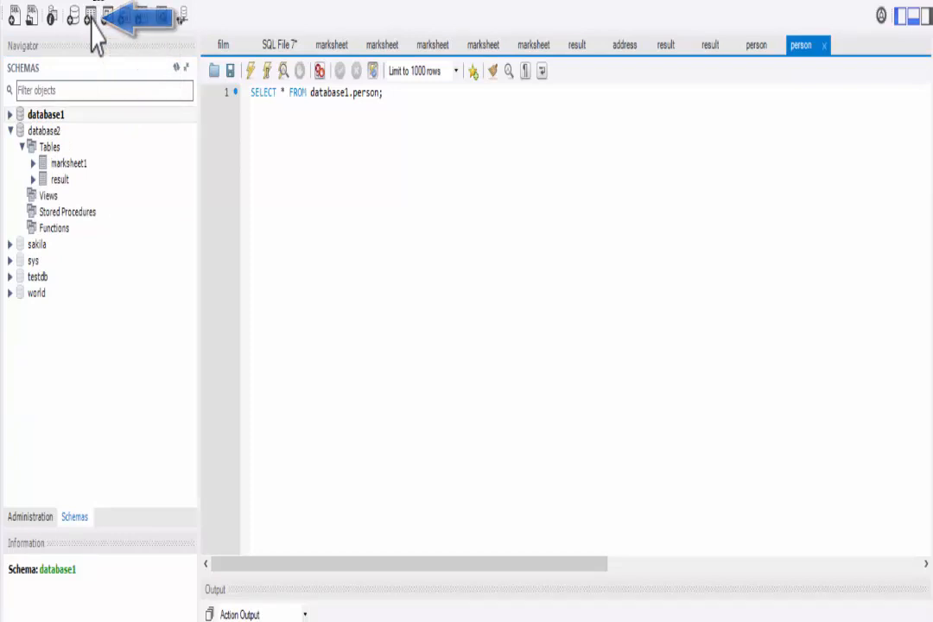
left_click(90, 17)
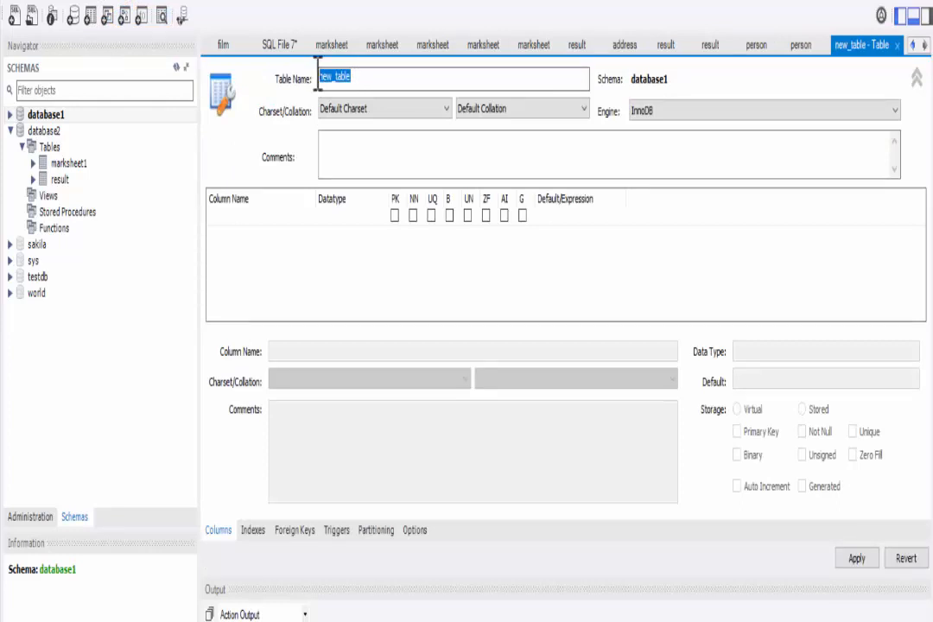
type("Marksheet")
Step: Add an INT column named ID to the table and make it the primary key
left_click(222, 218)
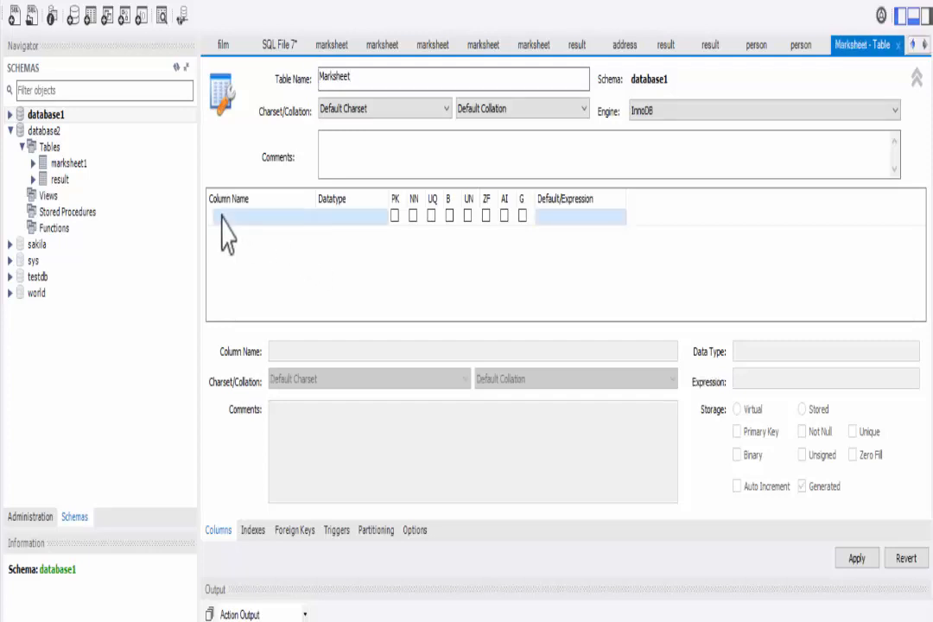
type("ID")
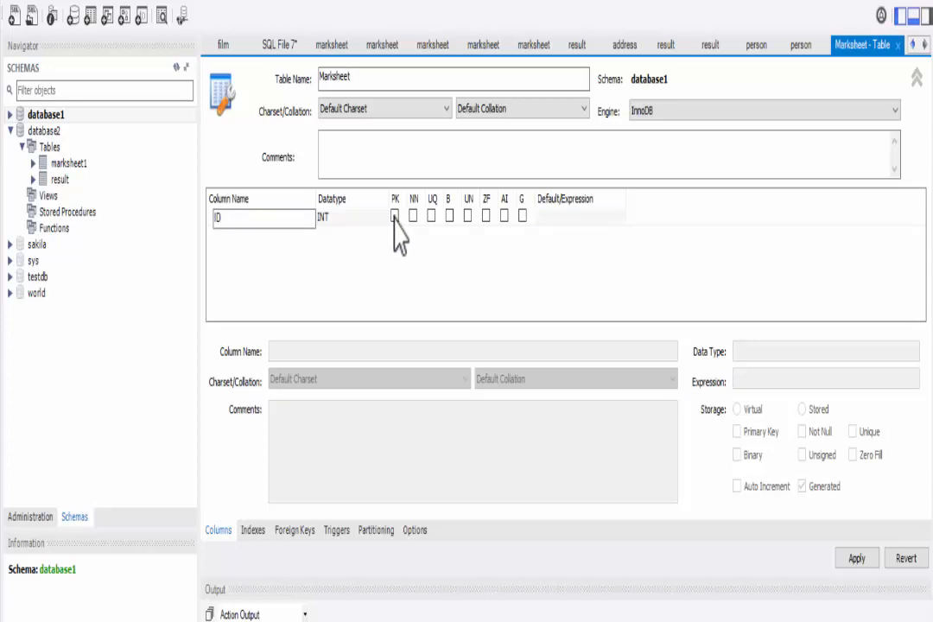
key("Return")
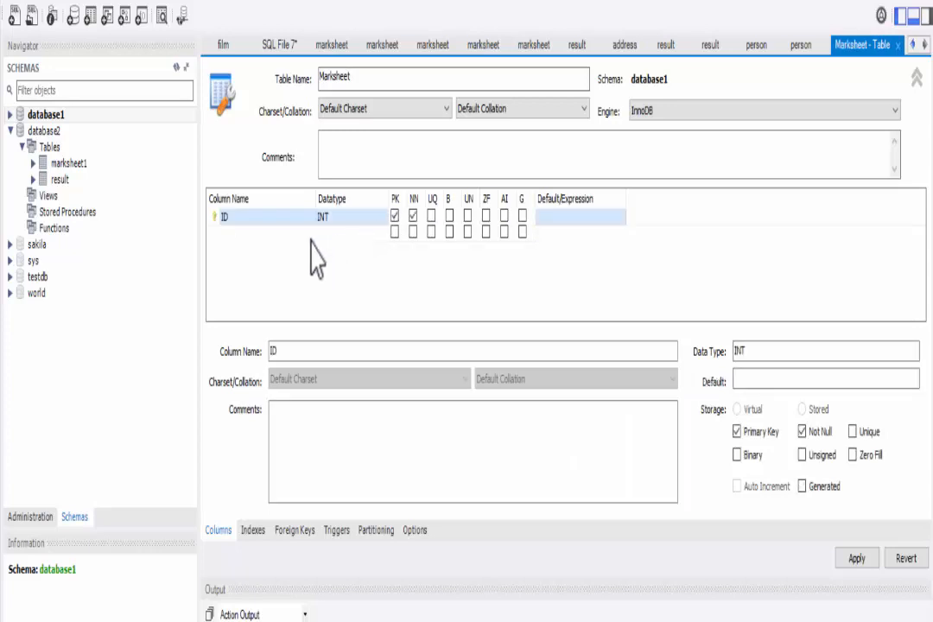
Step: Add a Name column of type VARCHAR(45) and a Maths column of type INT
left_click(228, 234)
double_click(233, 233)
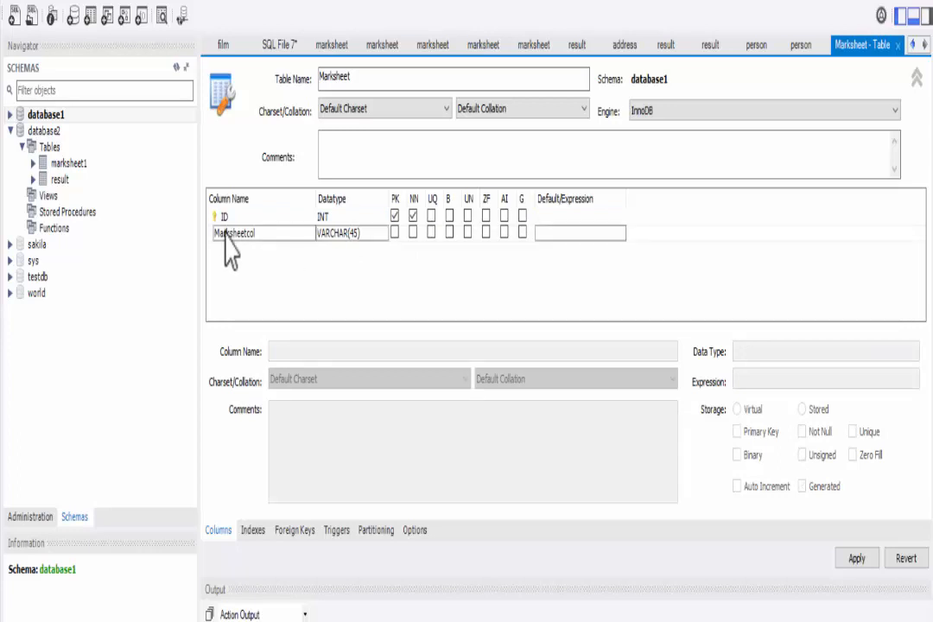
type("Name")
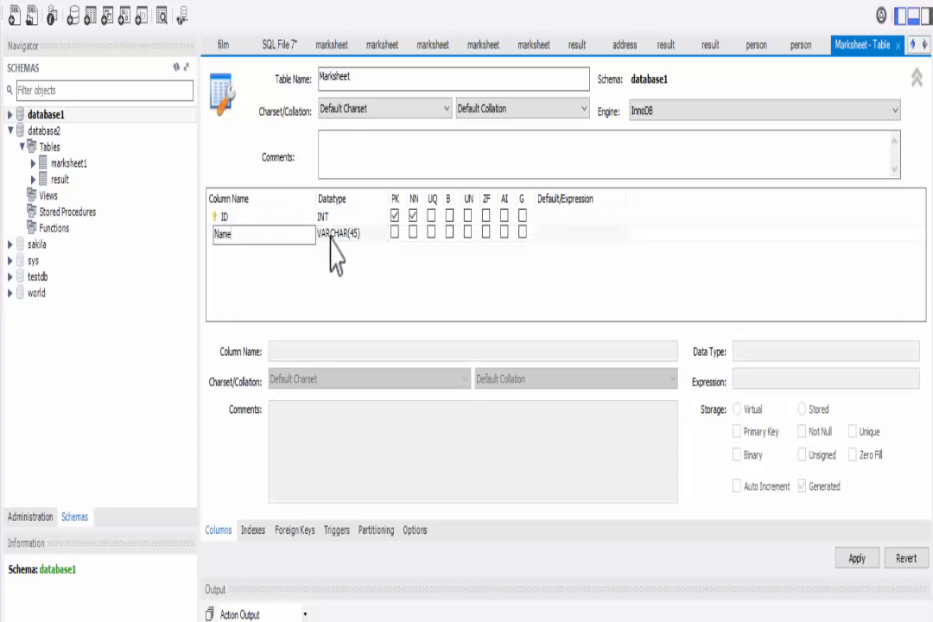
left_click(229, 271)
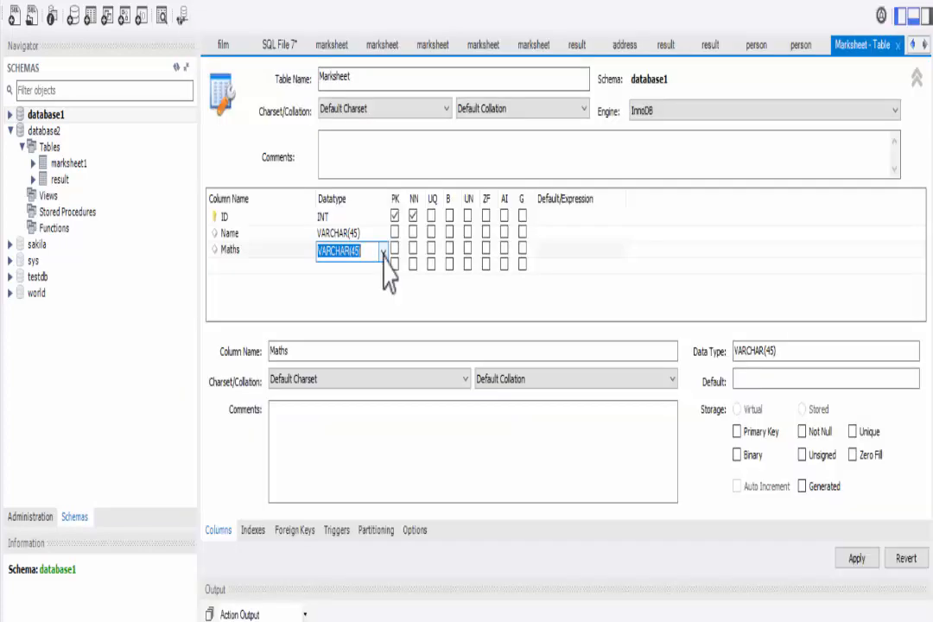
left_click(384, 253)
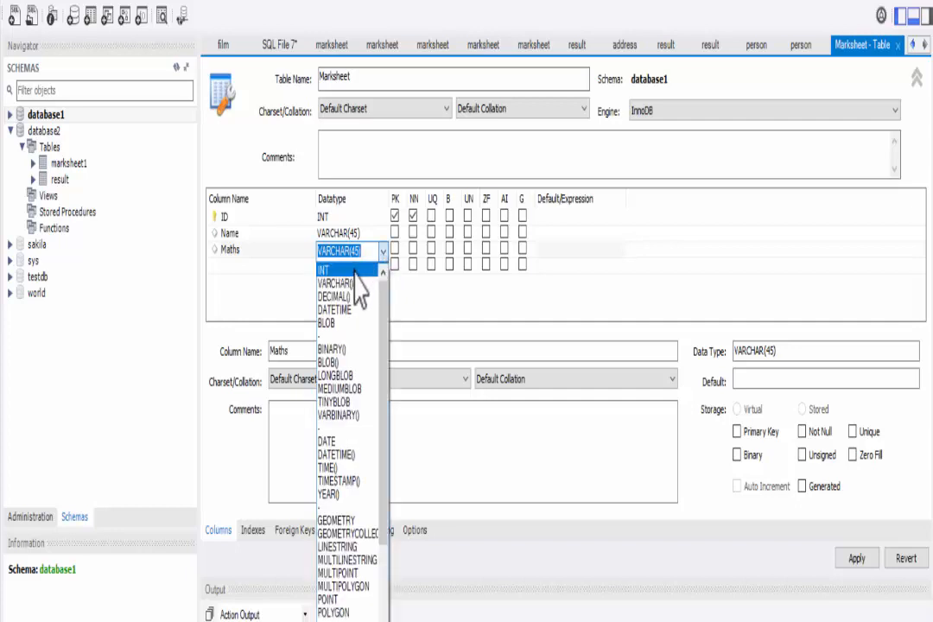
left_click(353, 273)
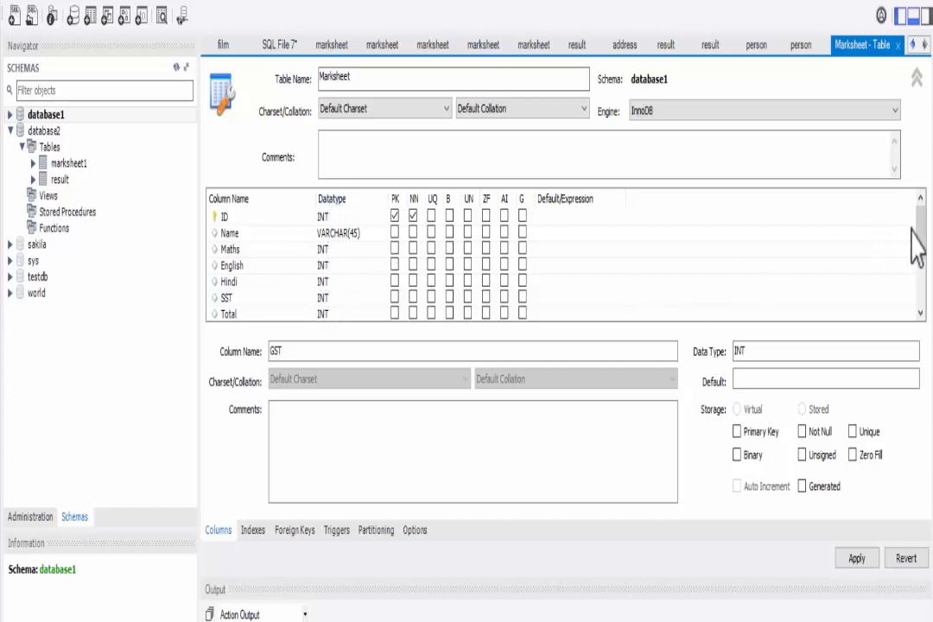
Step: Review the column list and apply the generated CREATE TABLE script for the marksheet table to database1
scroll(415, 277, "down", 2)
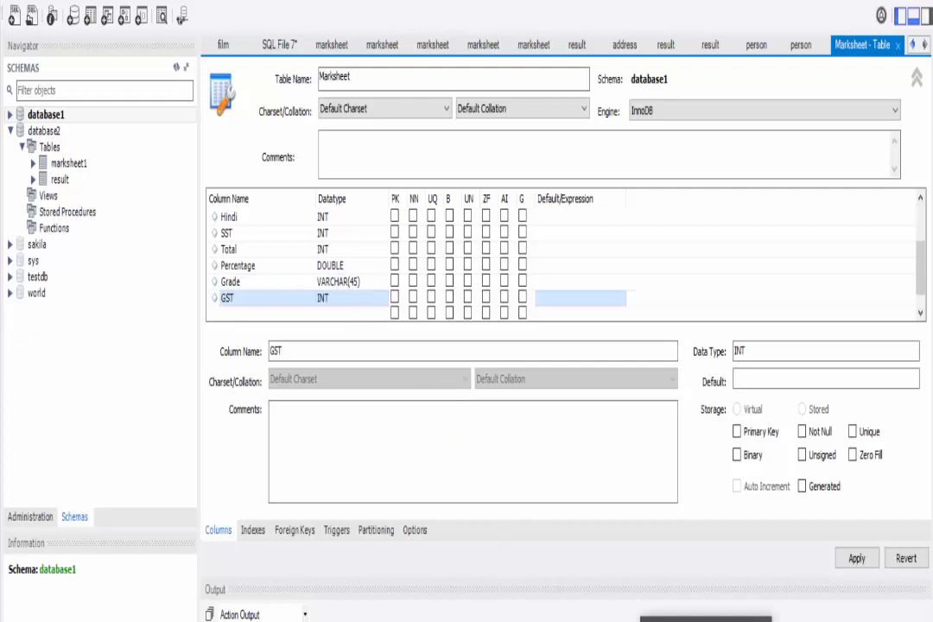
left_click(706, 619)
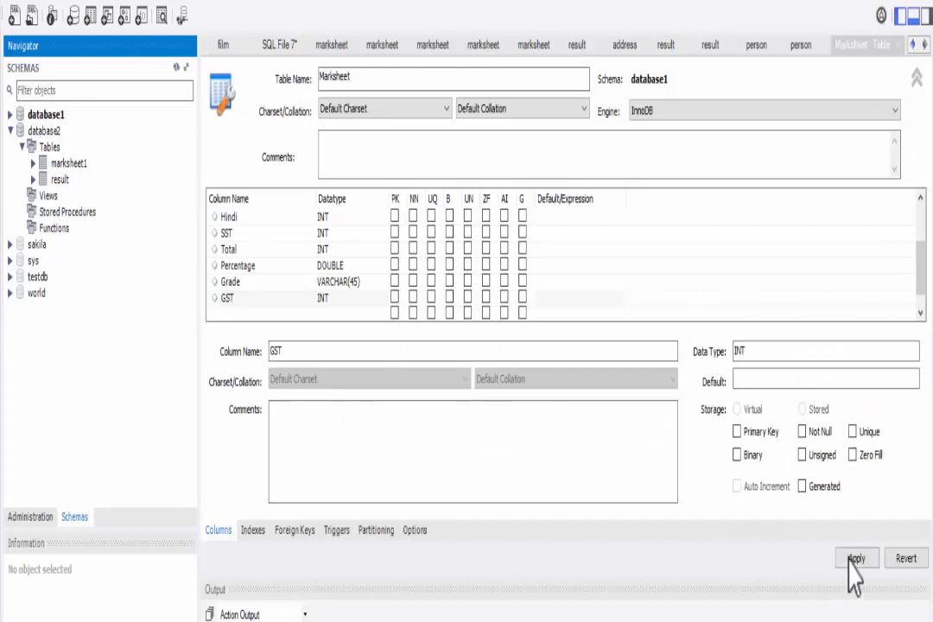
left_click(854, 559)
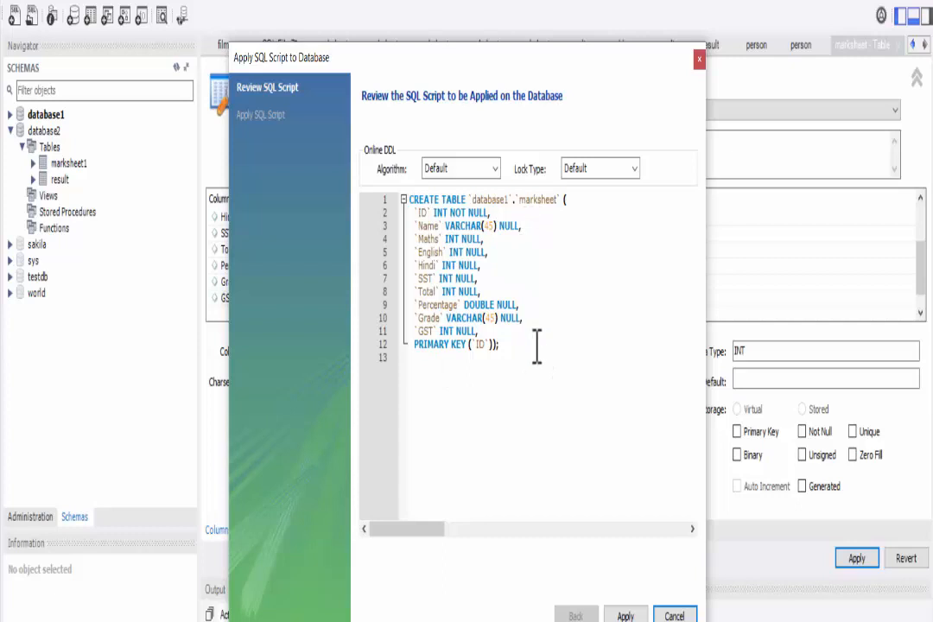
left_click(623, 615)
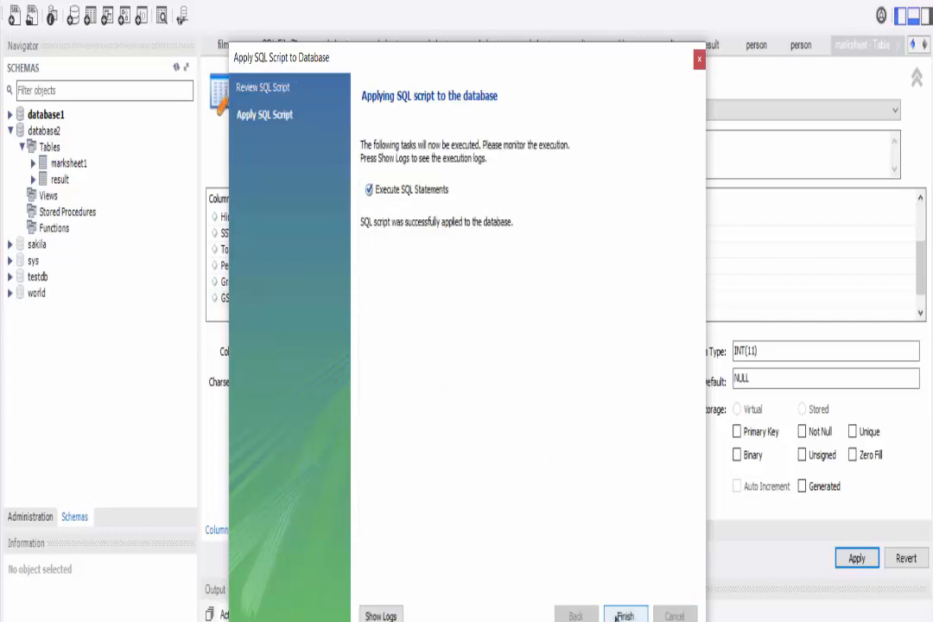
left_click(623, 615)
Step: Expand database1 in the schema tree and show the rows of the new marksheet table
left_click(50, 120)
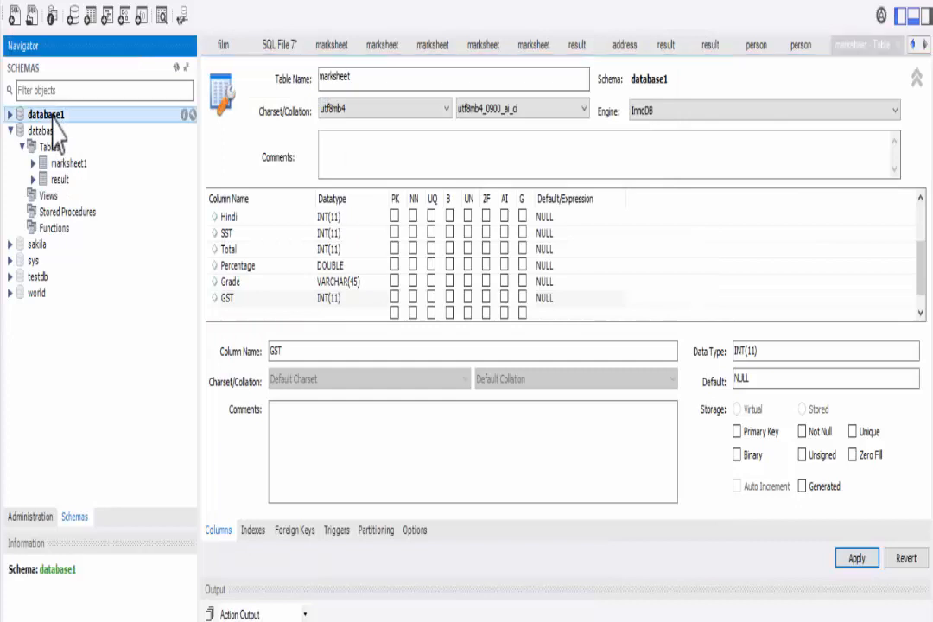
left_click(10, 114)
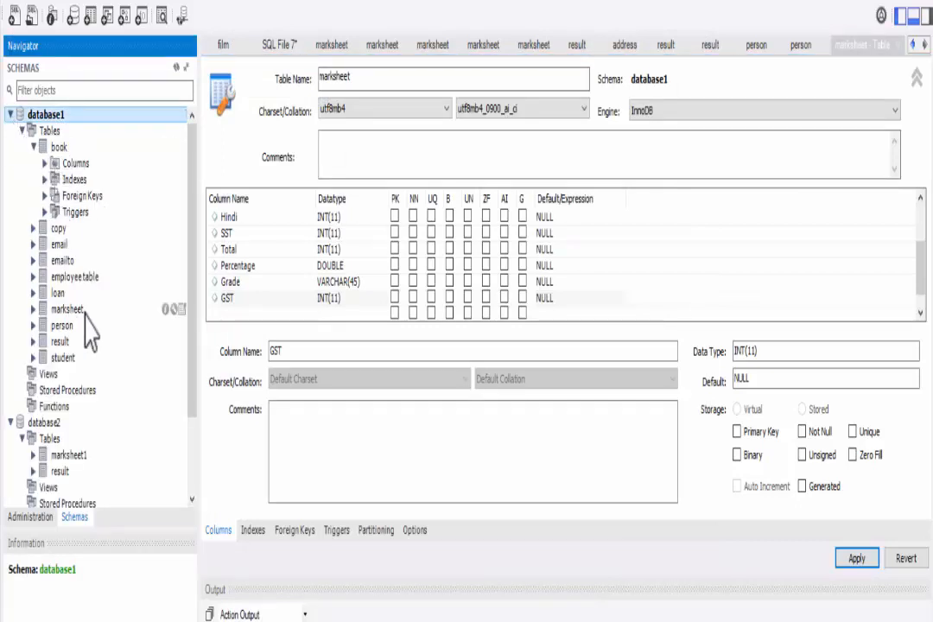
left_click(182, 310)
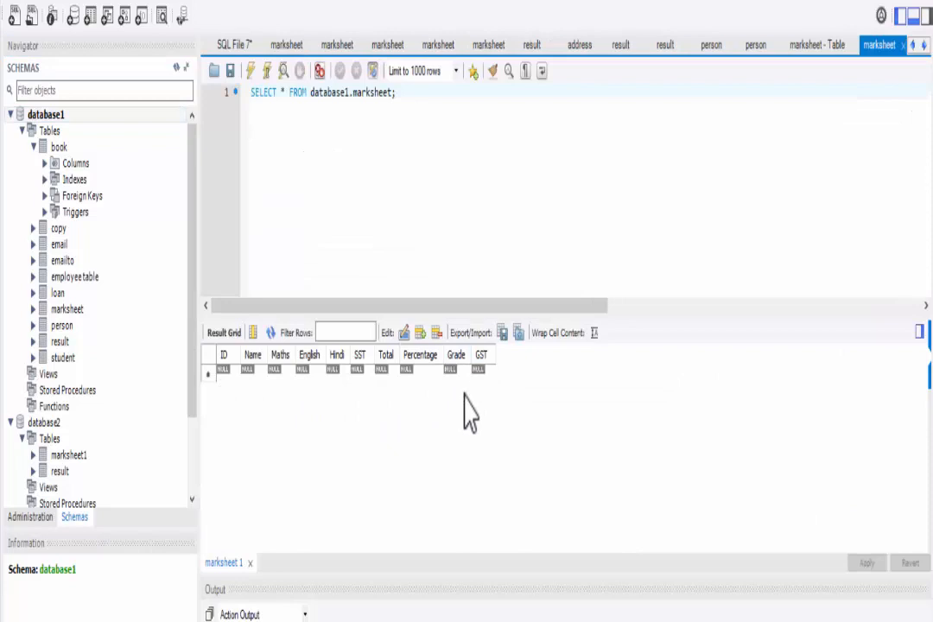
Step: Switch to Excel and copy the student data rows A5:J9, without the header row
key("alt+Tab")
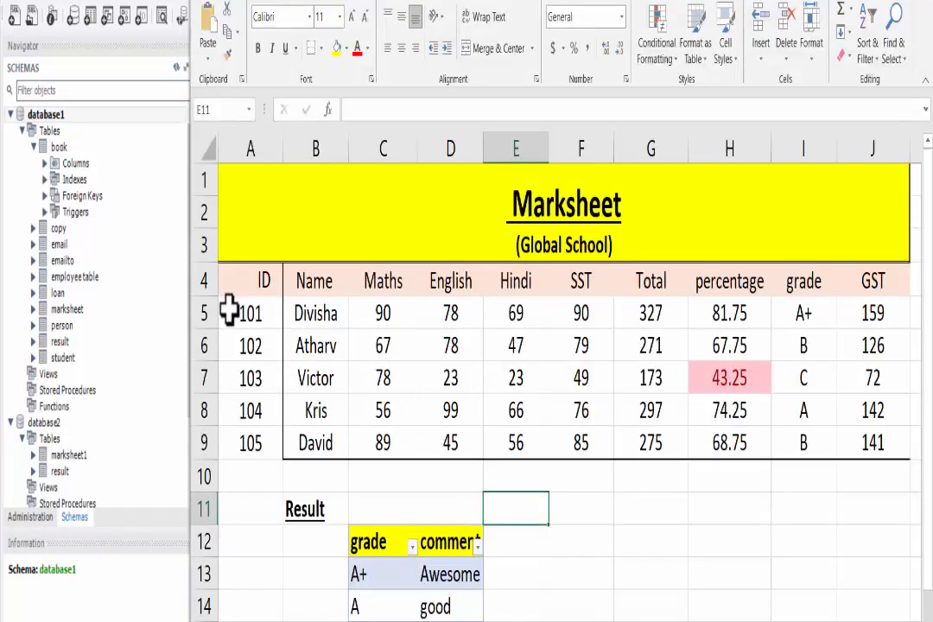
left_click_drag(232, 309, 784, 402)
right_click(784, 402)
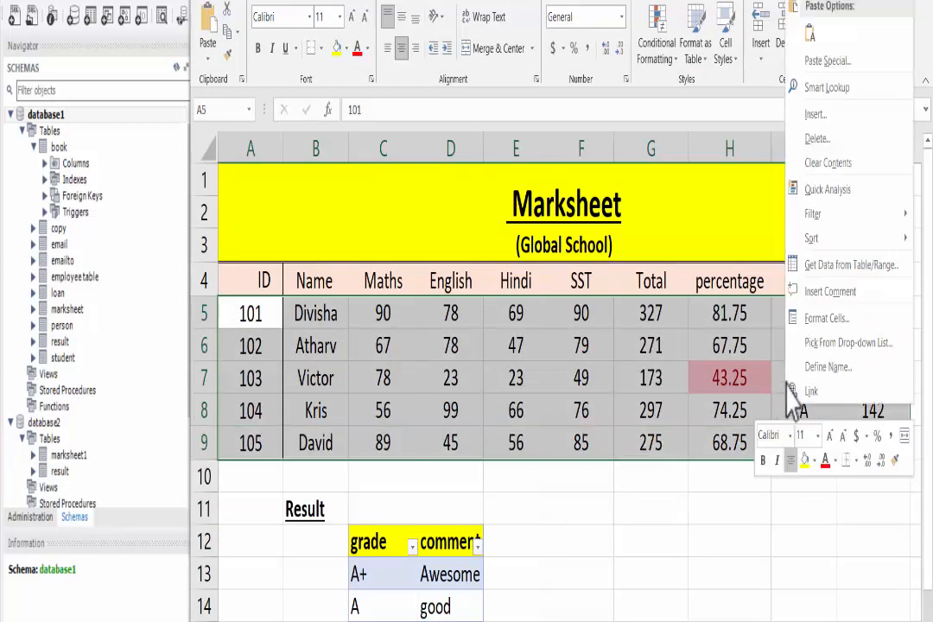
left_click(821, 4)
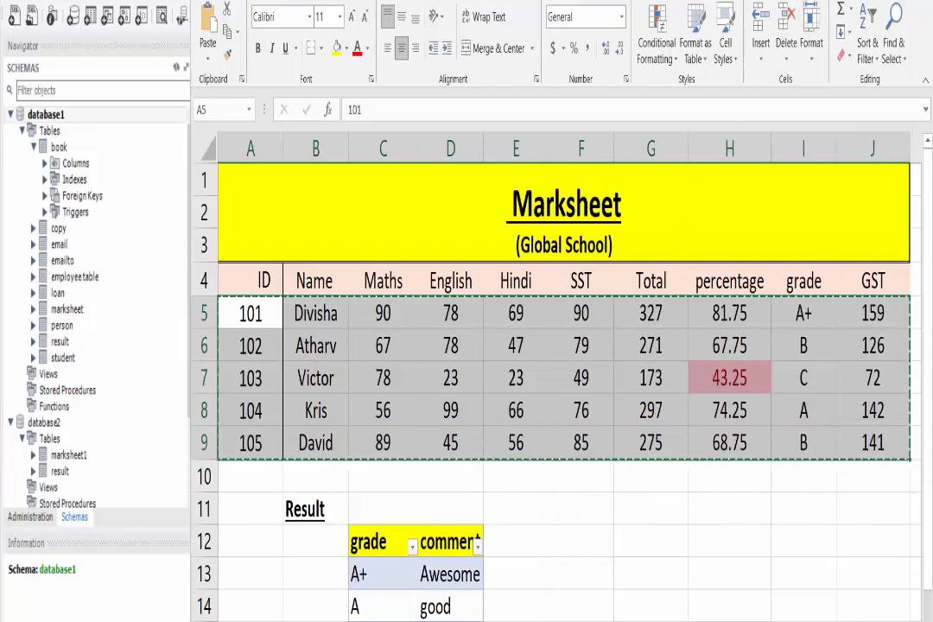
Step: Return to MySQL Workbench, query the marksheet table's rows again and paste the copied rows into the empty result row
key("alt+Tab")
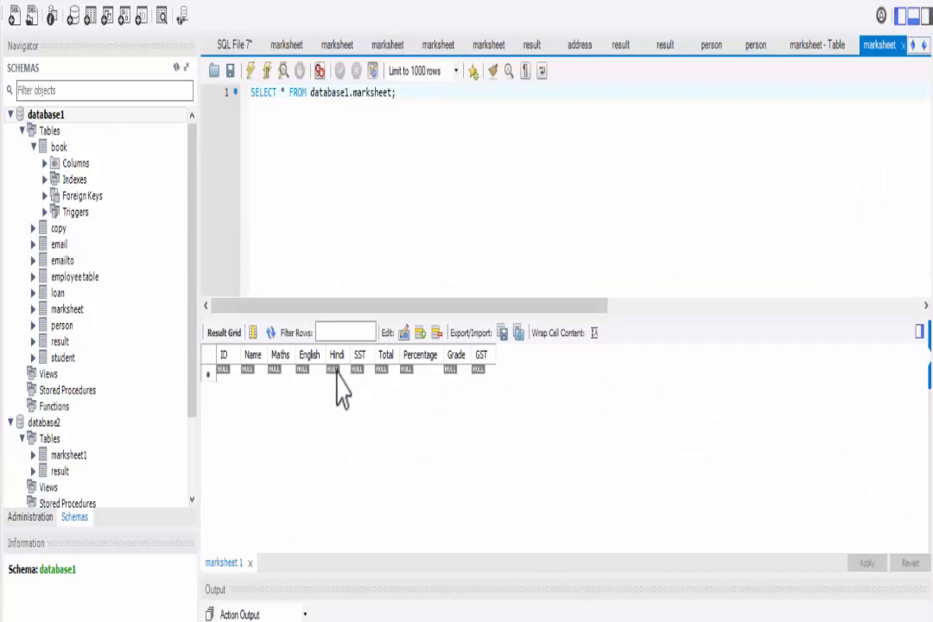
right_click(67, 309)
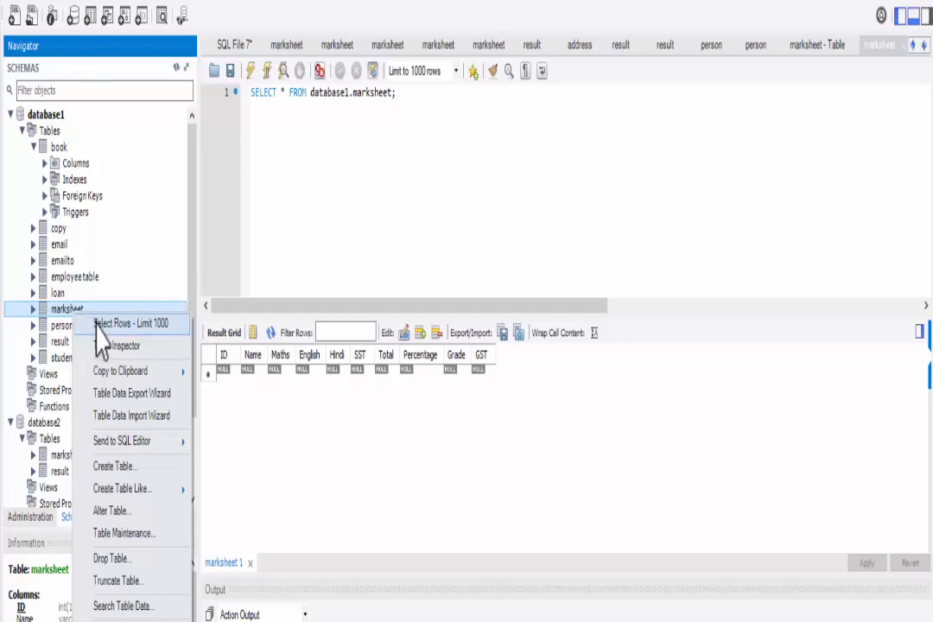
left_click(96, 325)
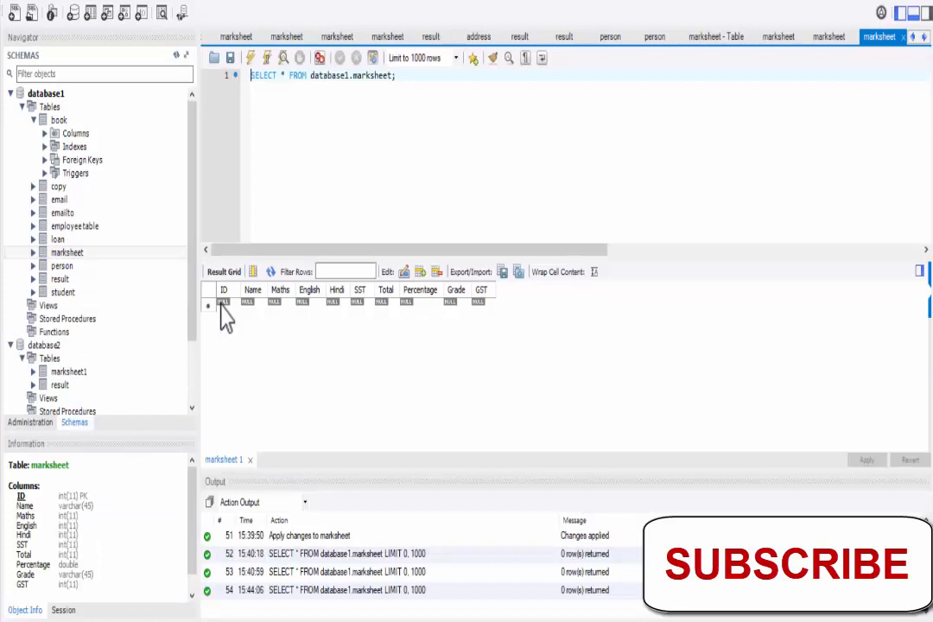
right_click(221, 306)
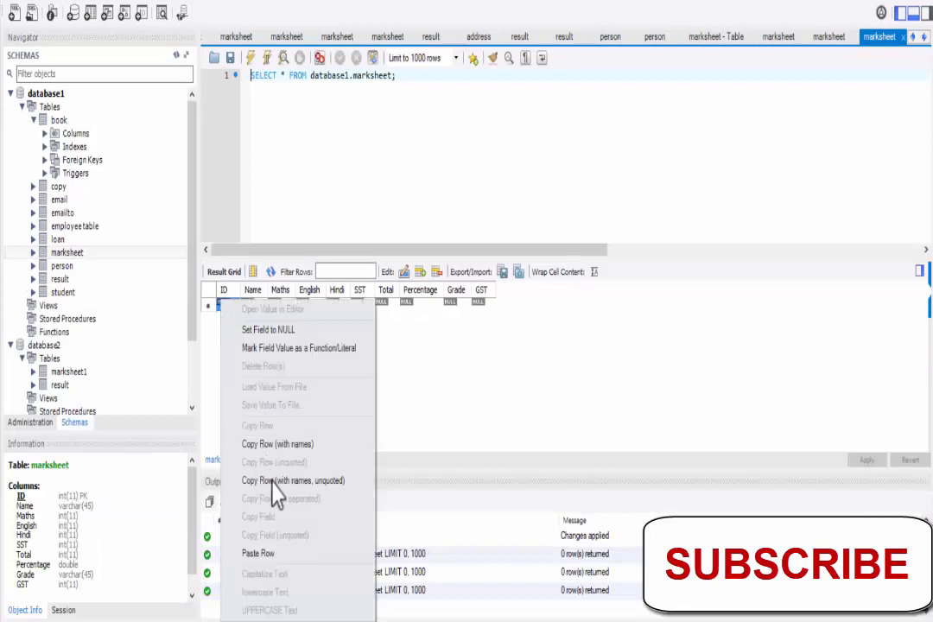
left_click(278, 555)
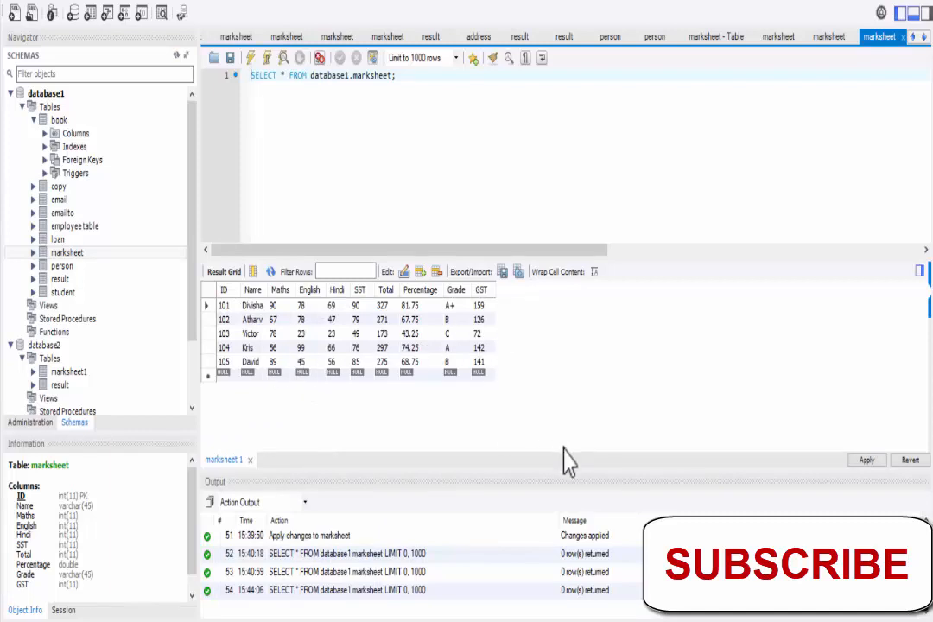
Step: Switch to the Word document to review the notes on copying rows and filling empty cells
mouse_move(647, 621)
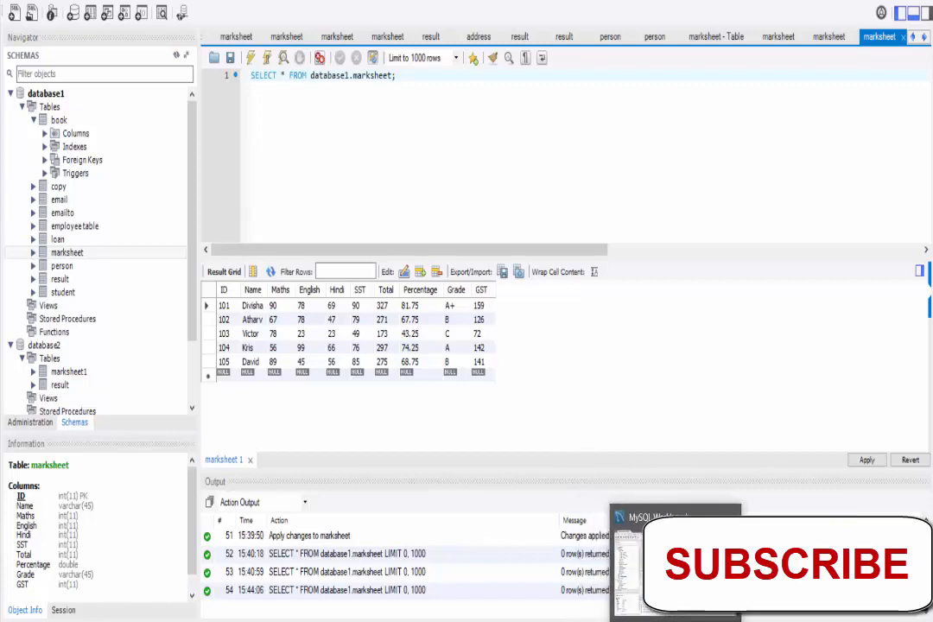
left_click(682, 621)
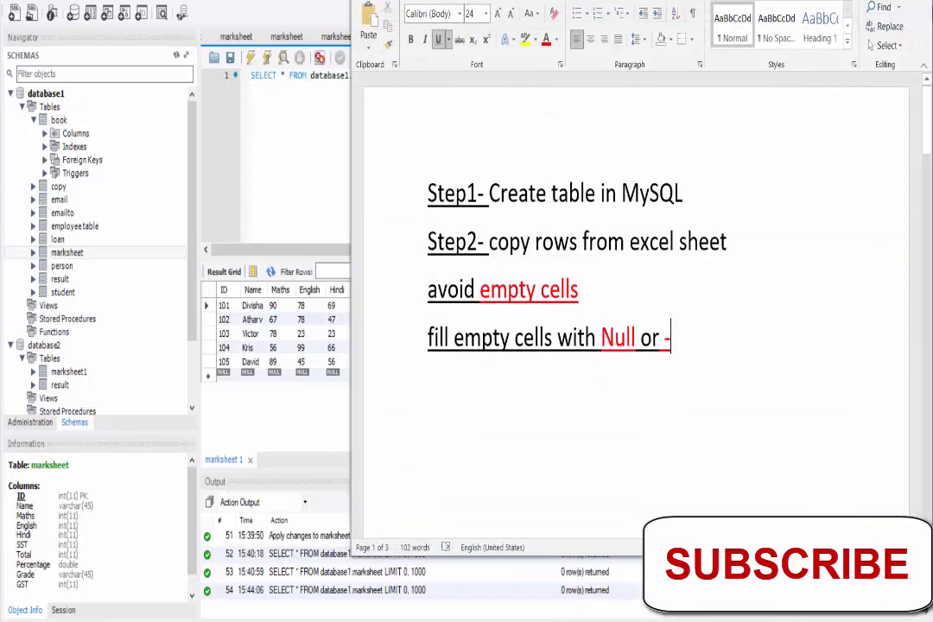